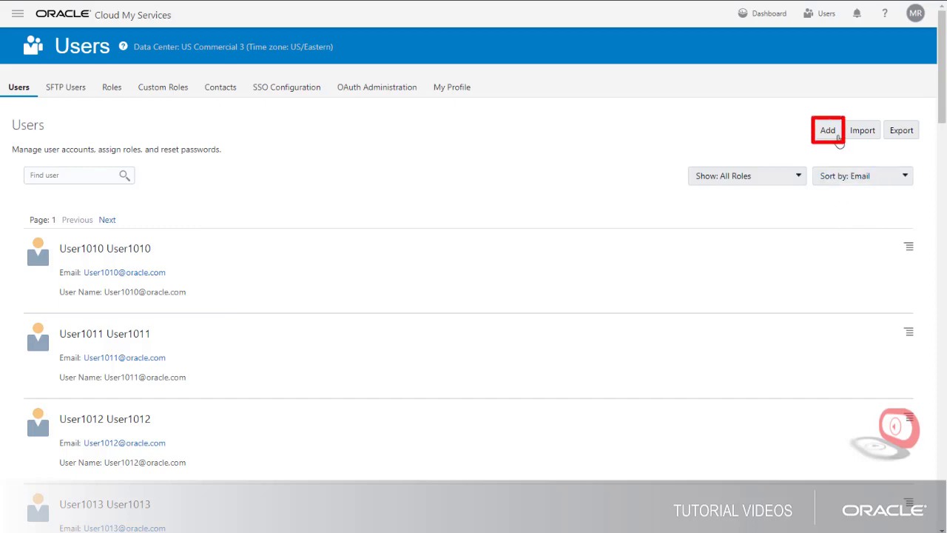
- Add a new user with first name, last name, email, and a separate user name
left_click(834, 132)
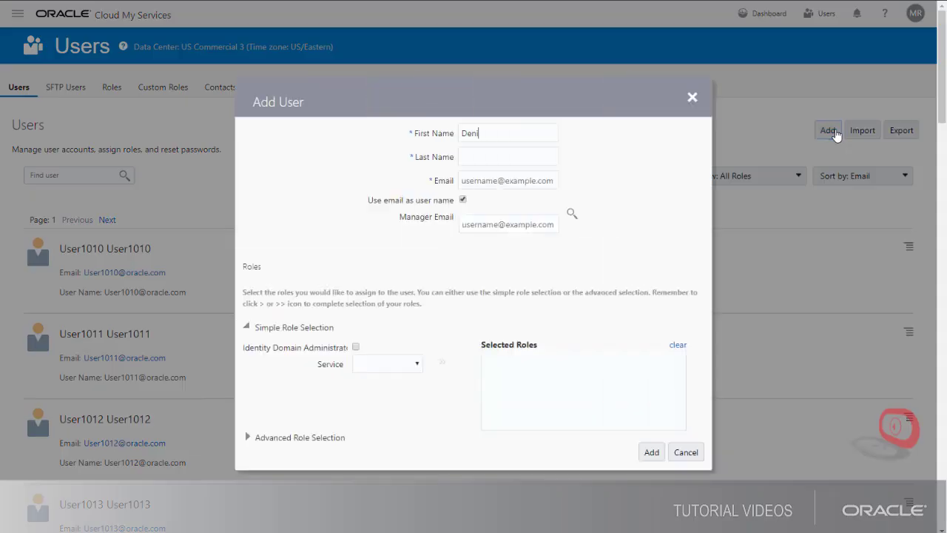
key("Tab")
key("Tab")
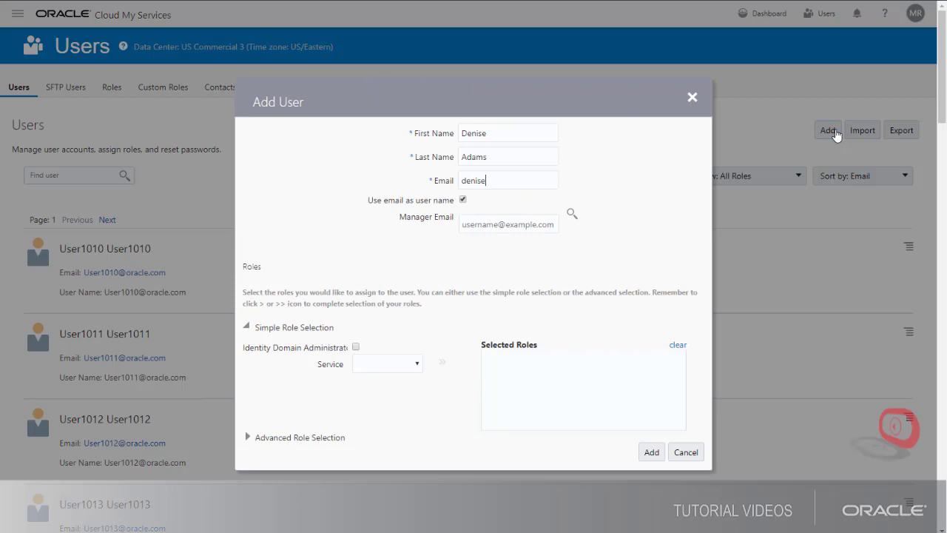
left_click(462, 199)
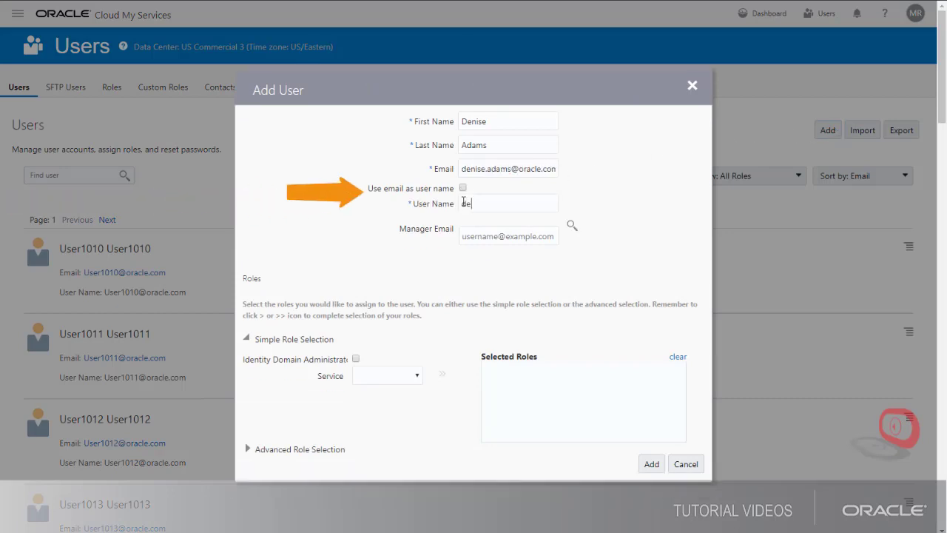
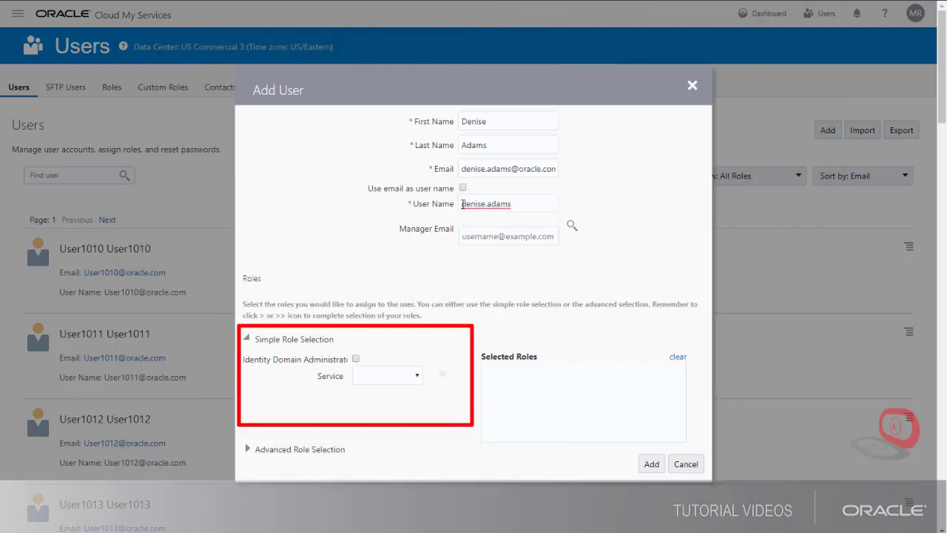
- Try adding the other planning(EPM) roles, then clear all chosen roles
left_click(417, 377)
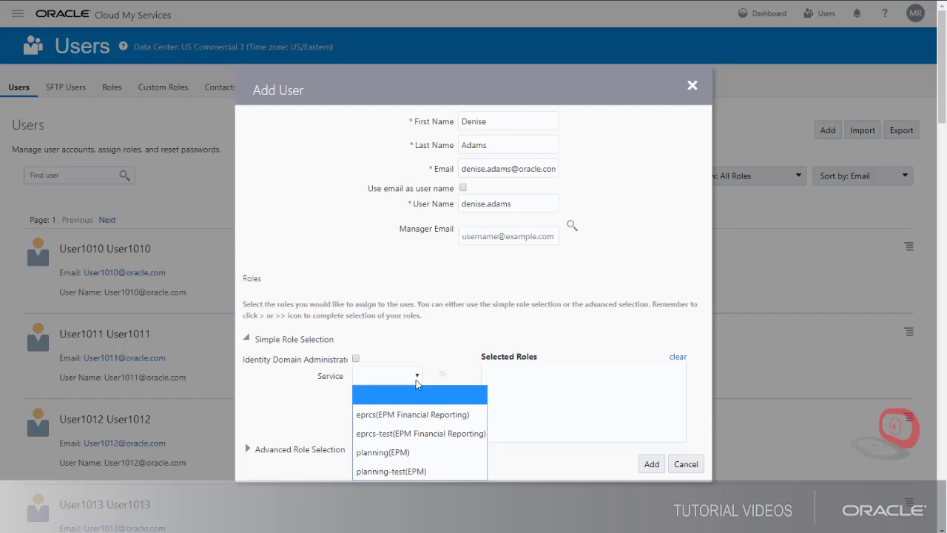
left_click(405, 452)
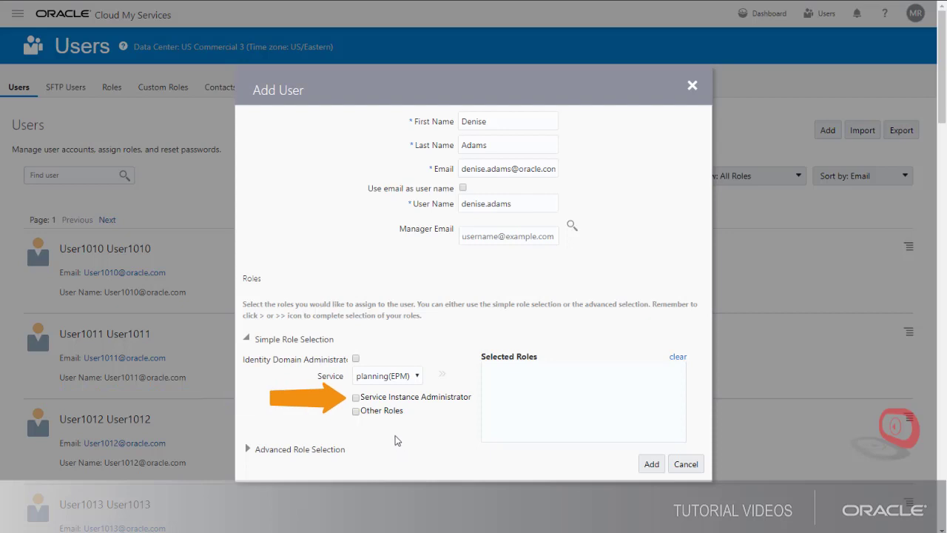
left_click(356, 411)
left_click(444, 374)
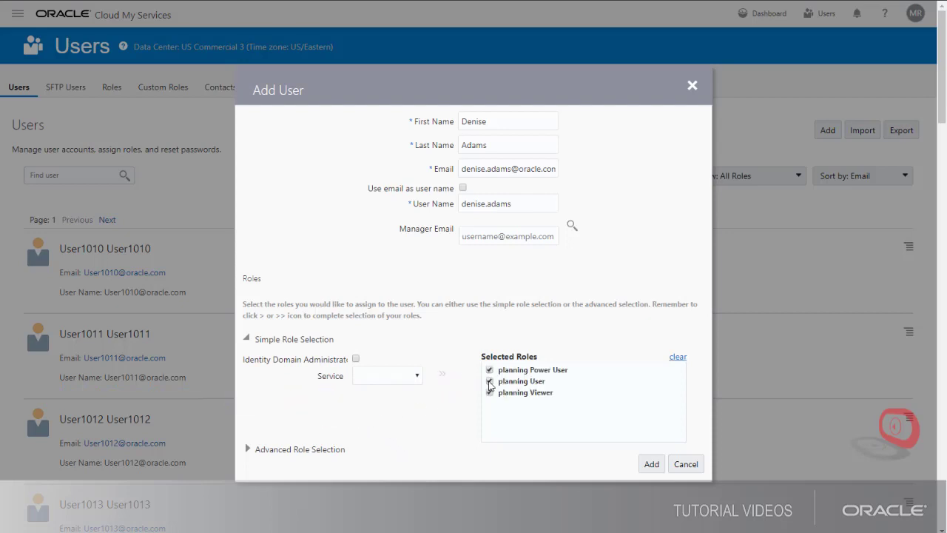
left_click(489, 380)
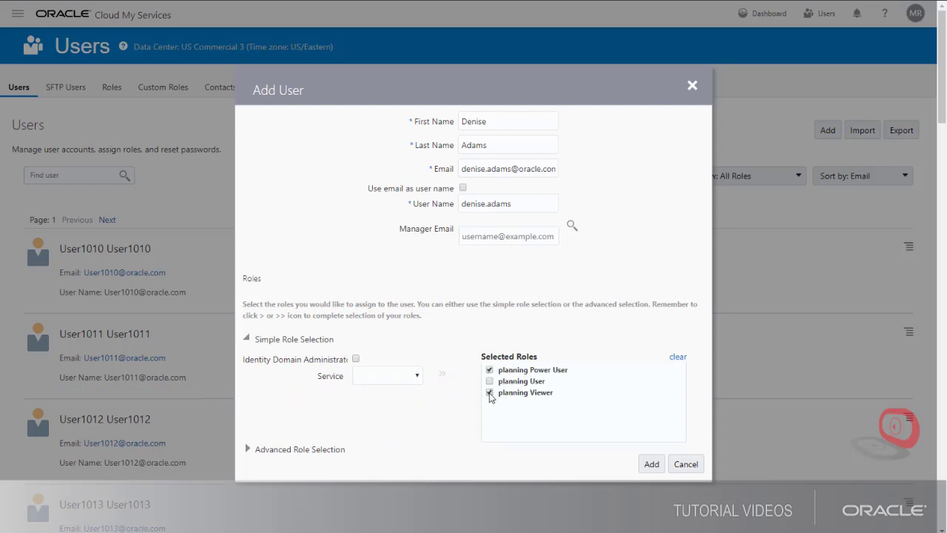
left_click(678, 357)
- Assign the planning(EPM) Service Instance Administrator role and save the new user
left_click(417, 376)
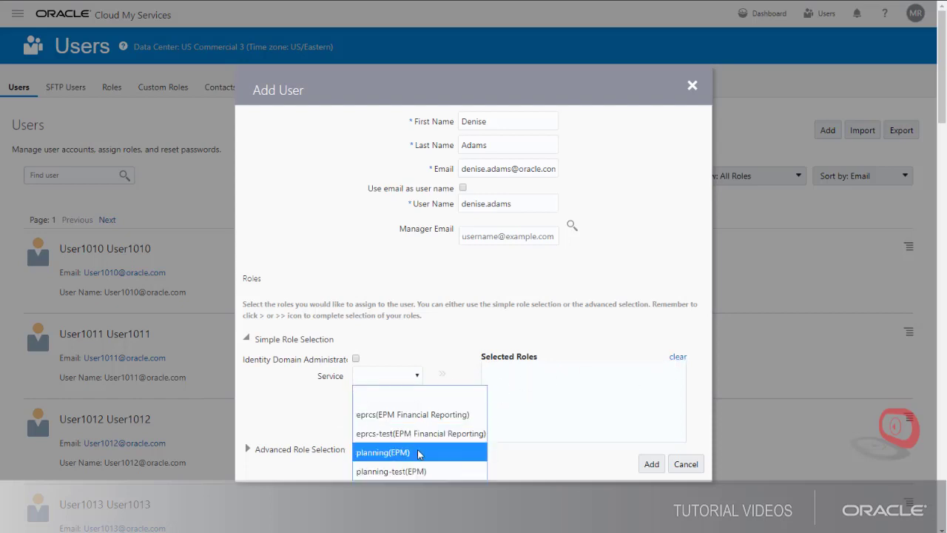
left_click(407, 436)
left_click(356, 397)
left_click(441, 378)
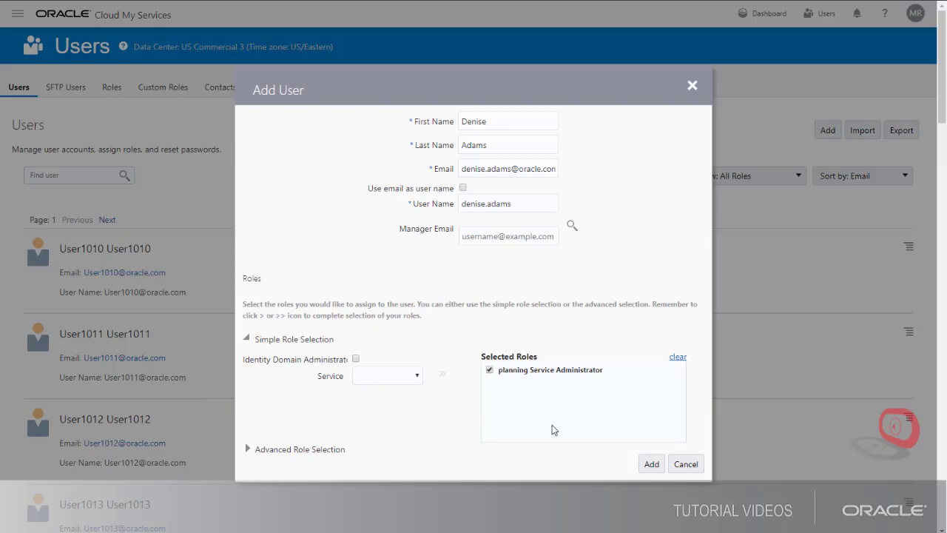
left_click(651, 464)
- Dismiss the user-added confirmation and show the new user's row actions
left_click(915, 45)
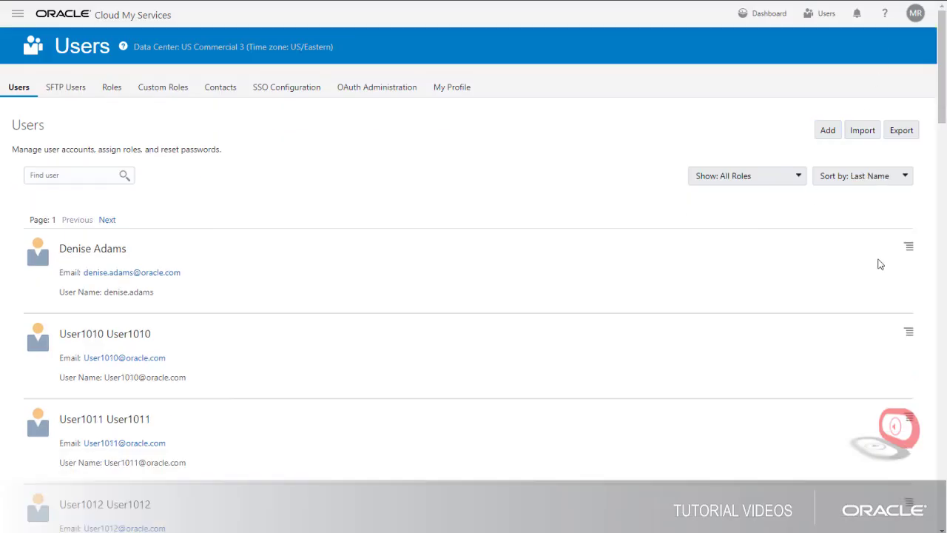
left_click(909, 249)
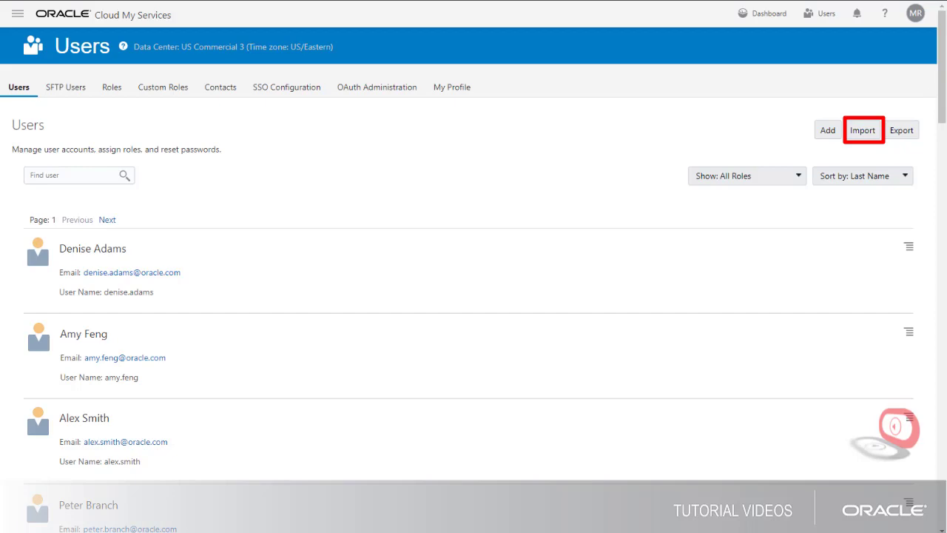
- On the second page of roles, review users holding the planning User role, then return to Roles
left_click(111, 89)
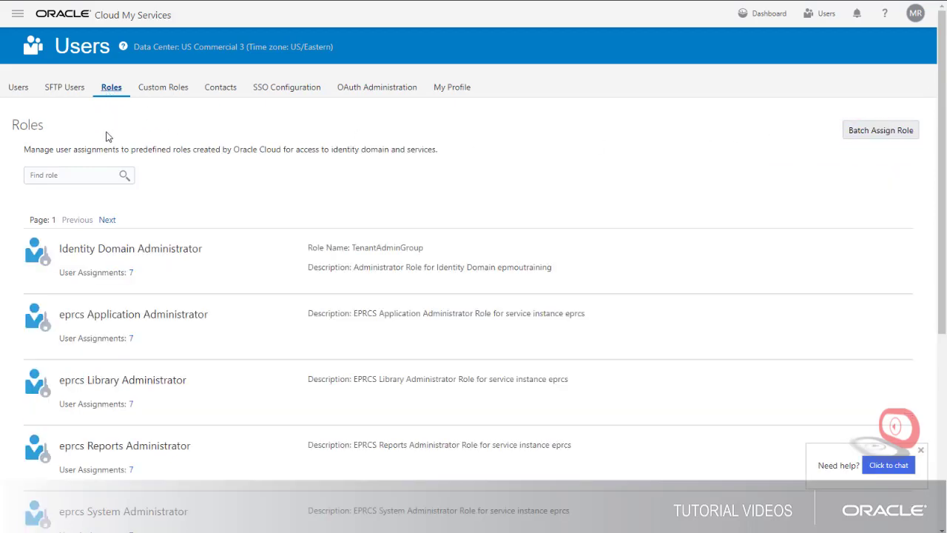
left_click(108, 219)
scroll(106, 234, "down", 4)
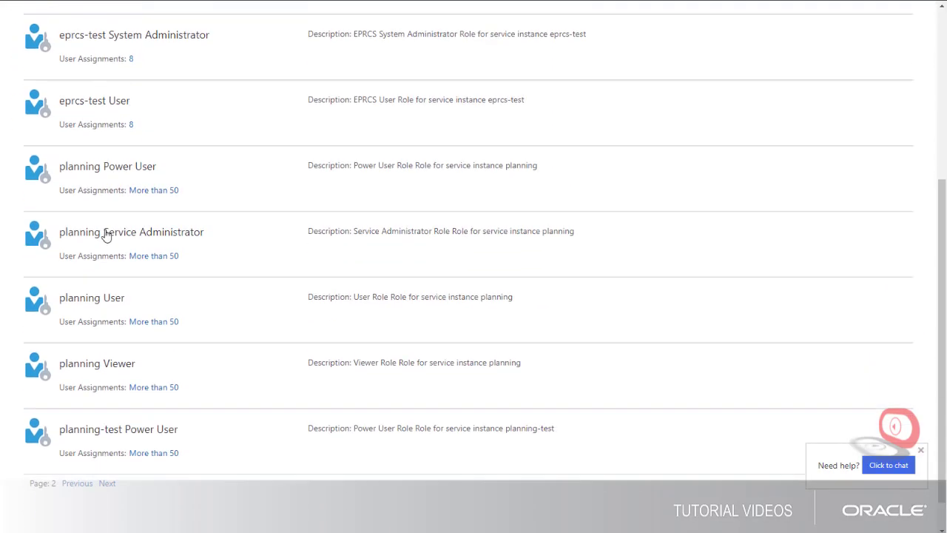
scroll(106, 233, "down", 1)
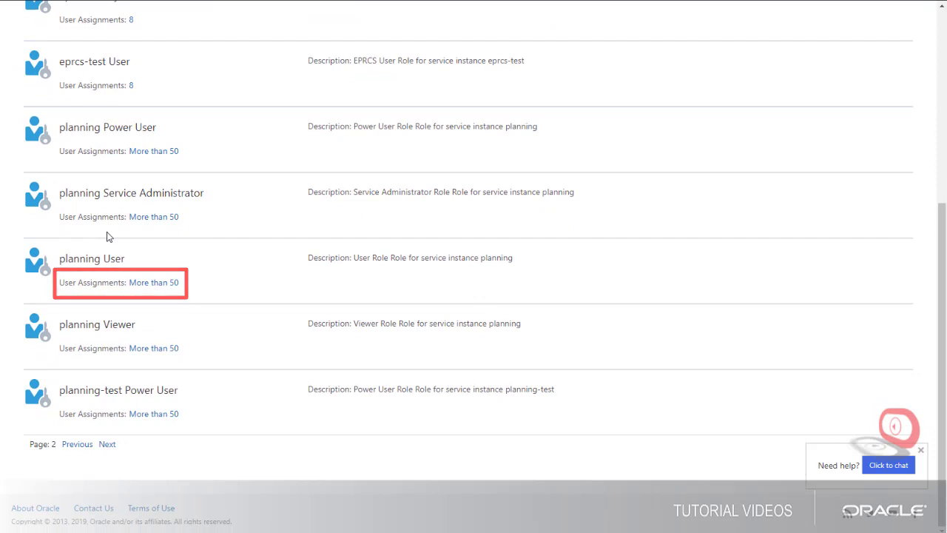
left_click(149, 287)
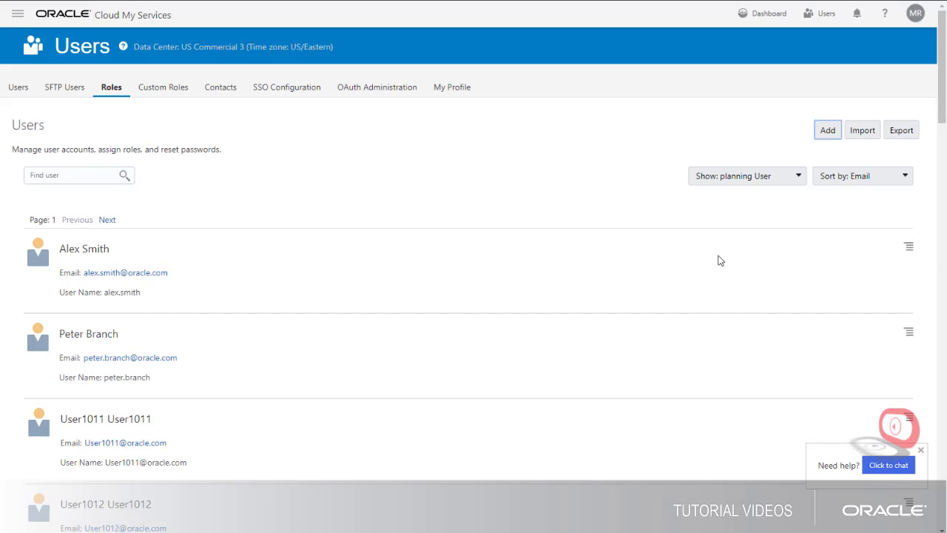
left_click(122, 90)
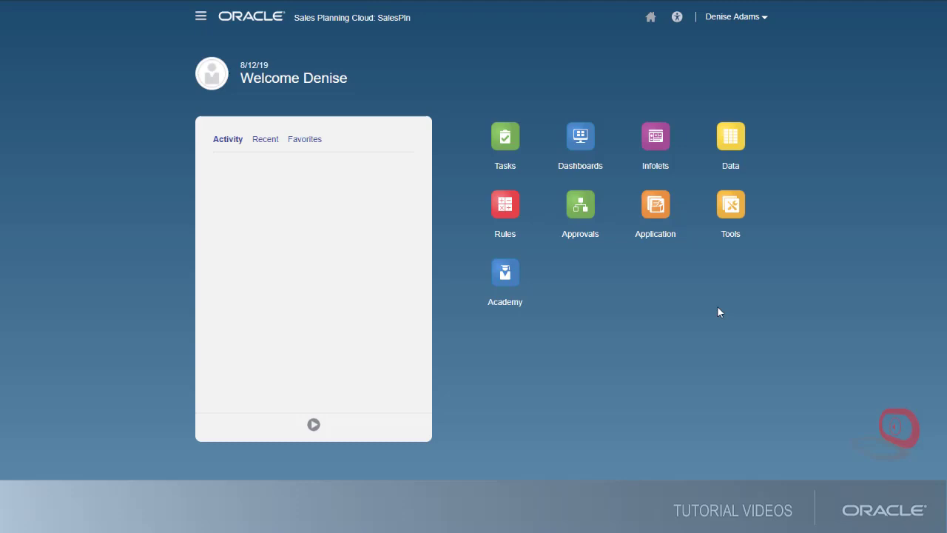
- Go to Tools > Access Control from the Navigator menu
left_click(200, 16)
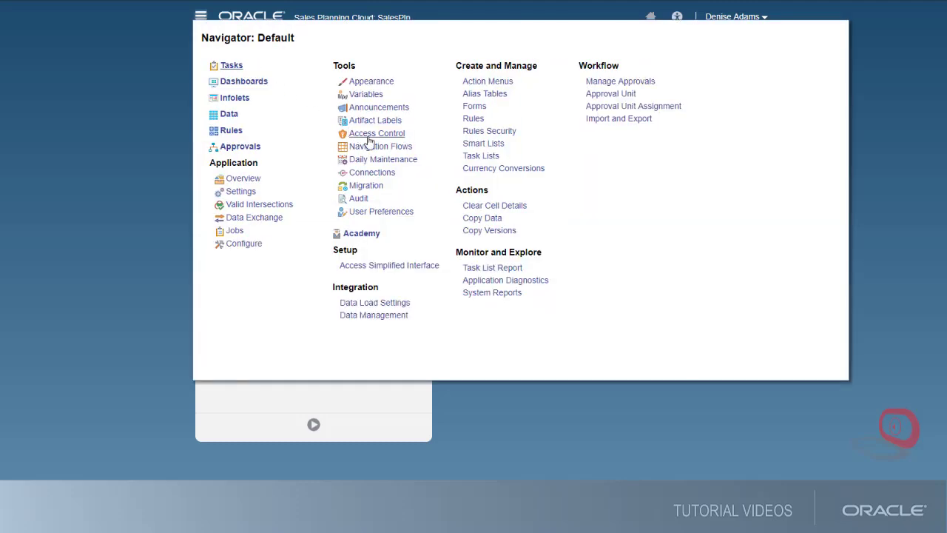
left_click(368, 138)
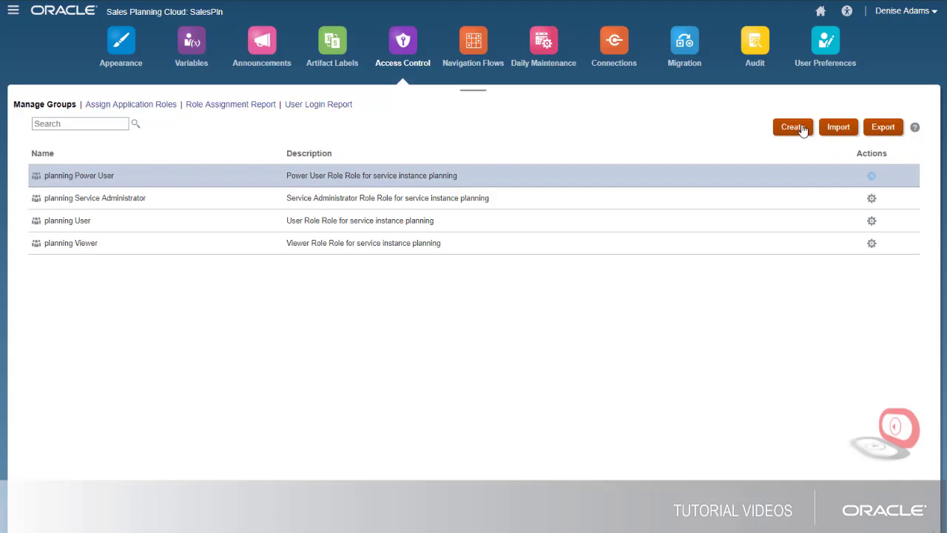
- Create a group 'Sales Ops' described as 'Sales Operations Manager and Business Administration'
left_click(795, 127)
left_click(634, 171)
type("Sales ")
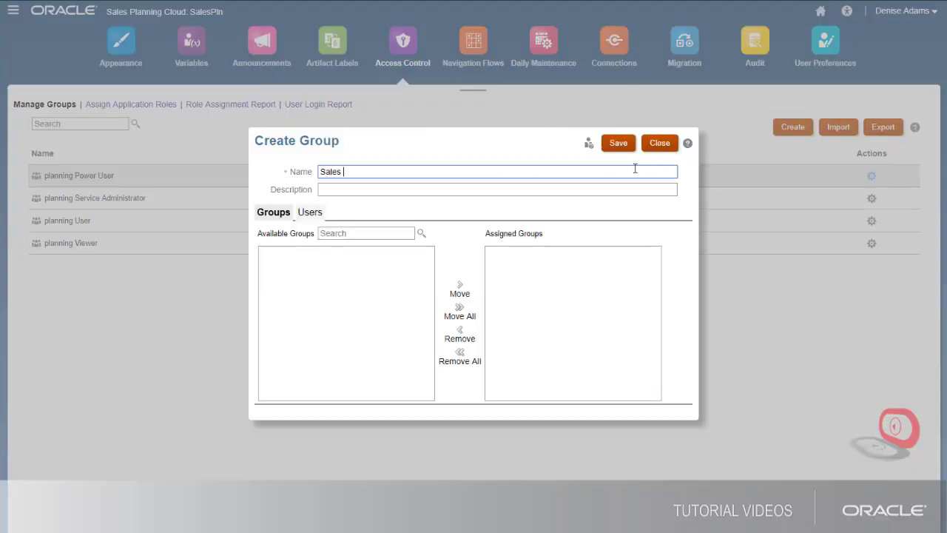
type("Ops")
key("Tab")
type("Sales Operations Manager and Busine")
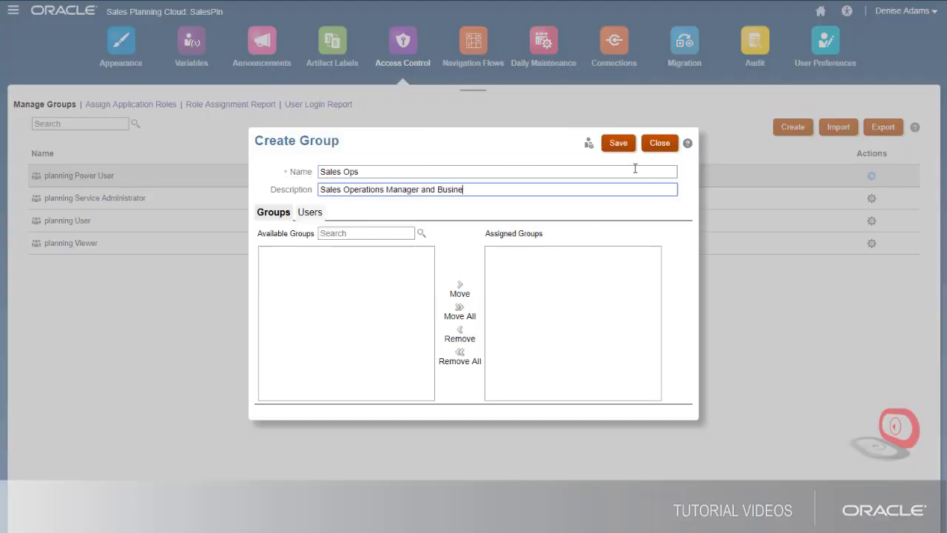
type("ss Administration")
- Search the available users, assign the matching user to Sales Ops, and save the group
left_click(309, 213)
left_click(330, 232)
type("amy*")
left_click(418, 233)
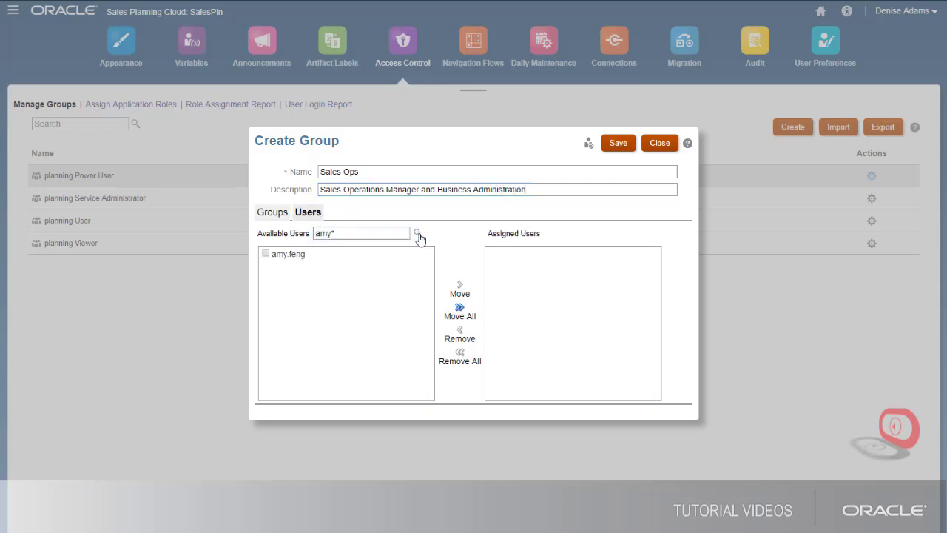
left_click(266, 254)
left_click(459, 288)
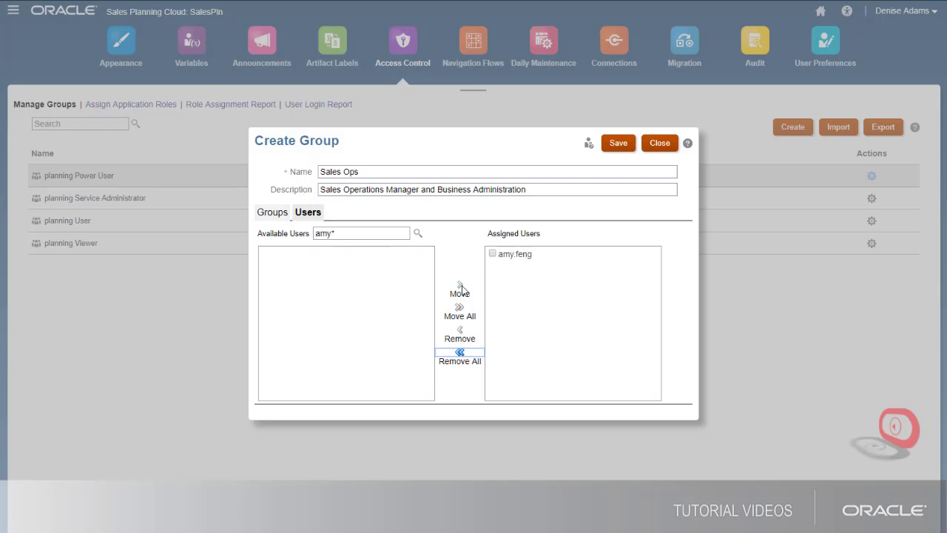
left_click(616, 148)
left_click(520, 285)
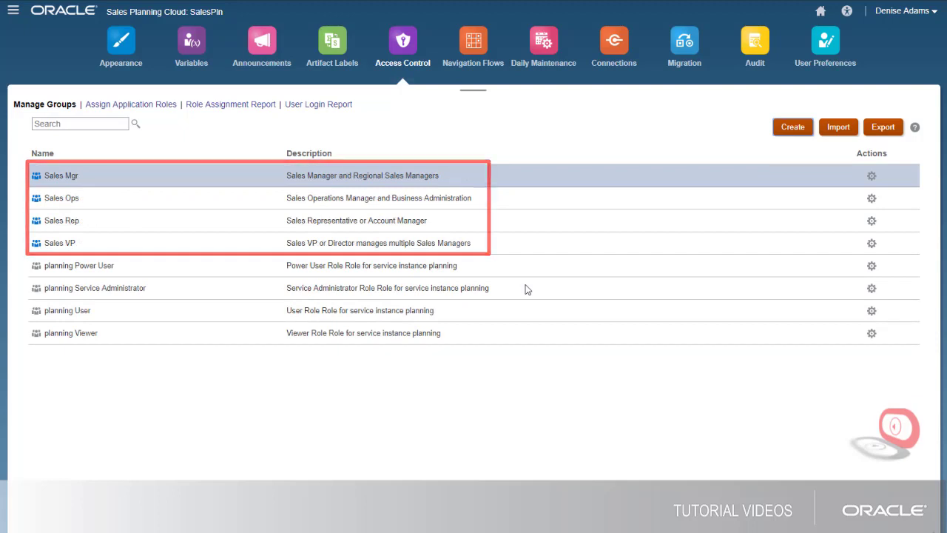
- Export the group list and save it as Groups.csv in the SPC folder
left_click(881, 127)
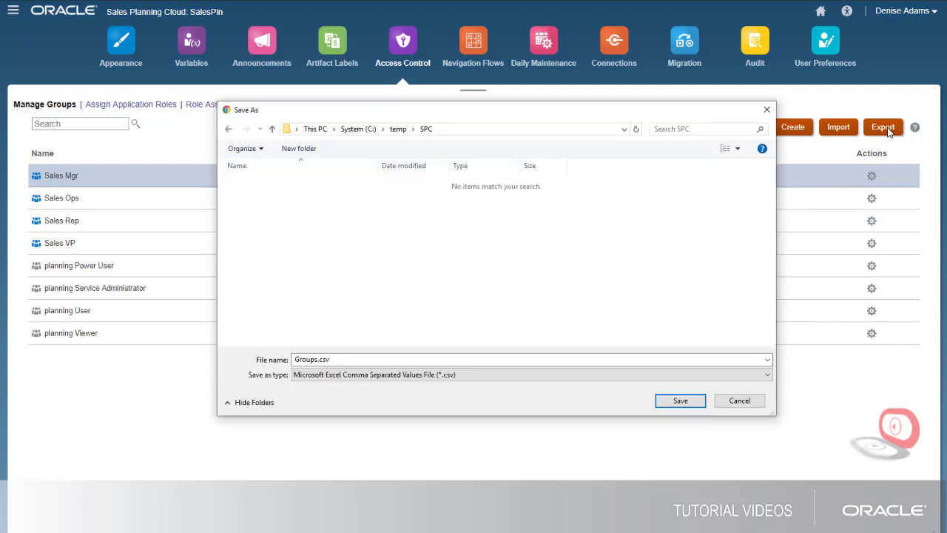
left_click(702, 404)
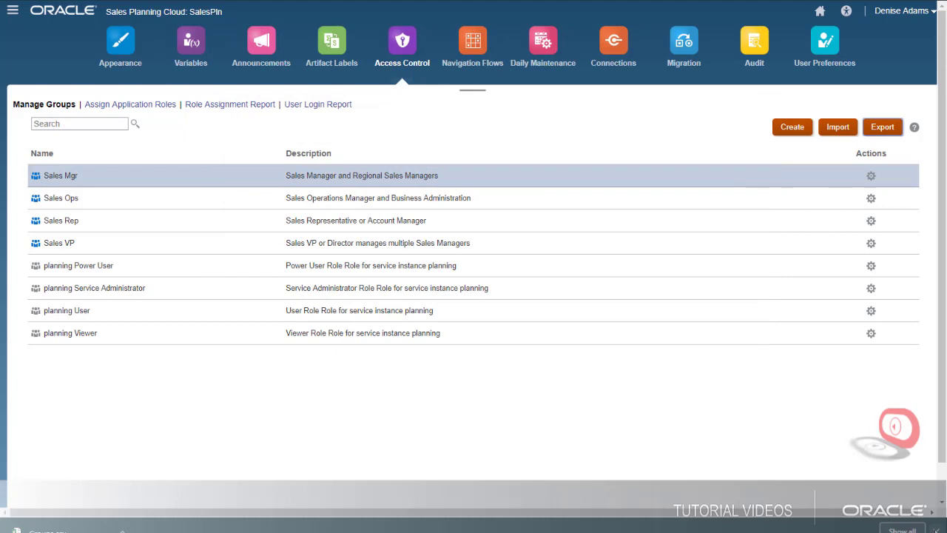